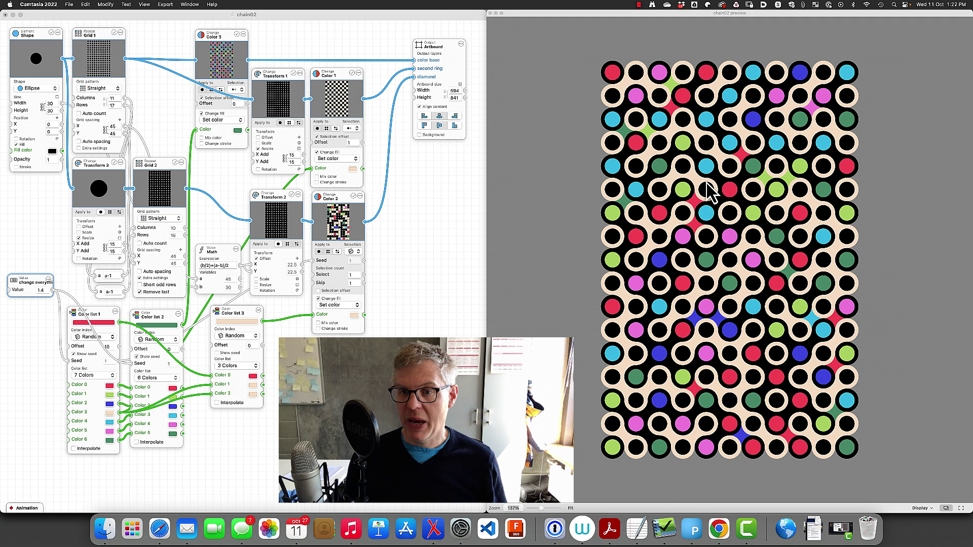
# - Hide the diamond and second ring layers on the Artboard, then disable the Color 3 and Grid 1 nodes
pyautogui.click(463, 88)
pyautogui.click(460, 69)
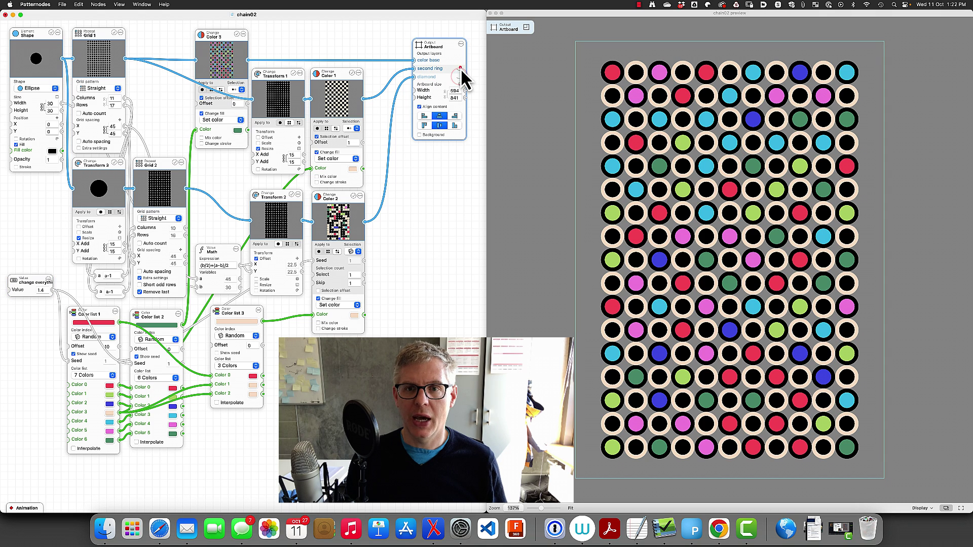
pyautogui.click(460, 68)
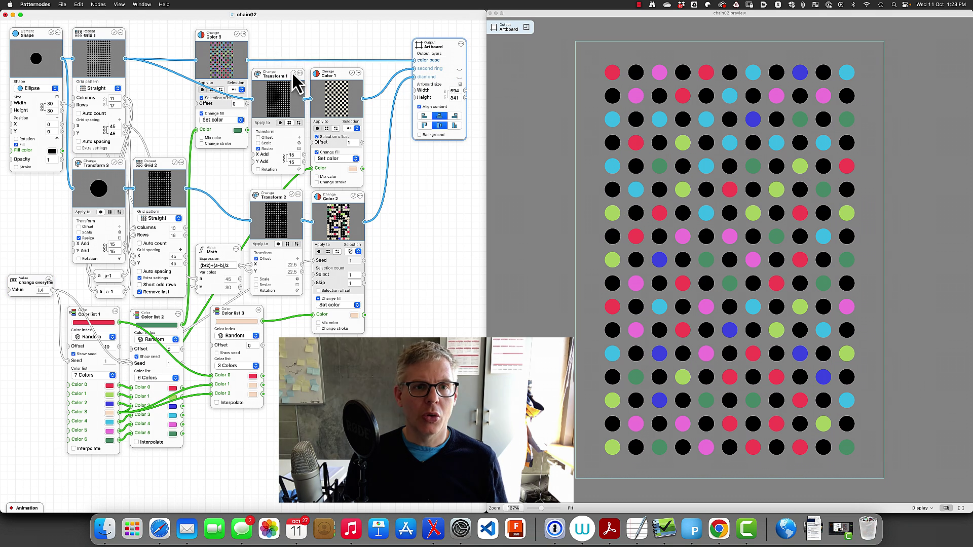
pyautogui.click(236, 34)
pyautogui.click(113, 32)
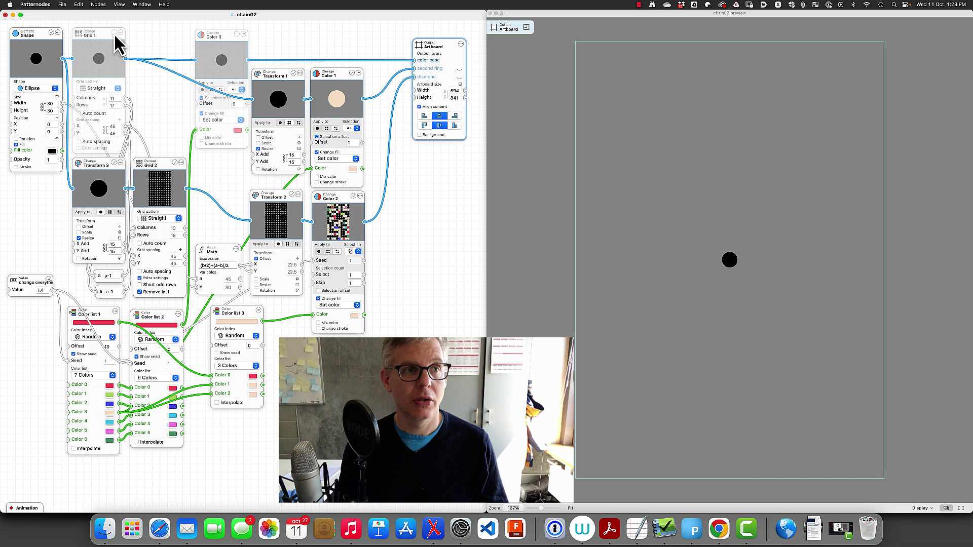
# - Re-enable Grid 1 and Color 3, checking Color 3's Selection options without changing them
pyautogui.click(115, 33)
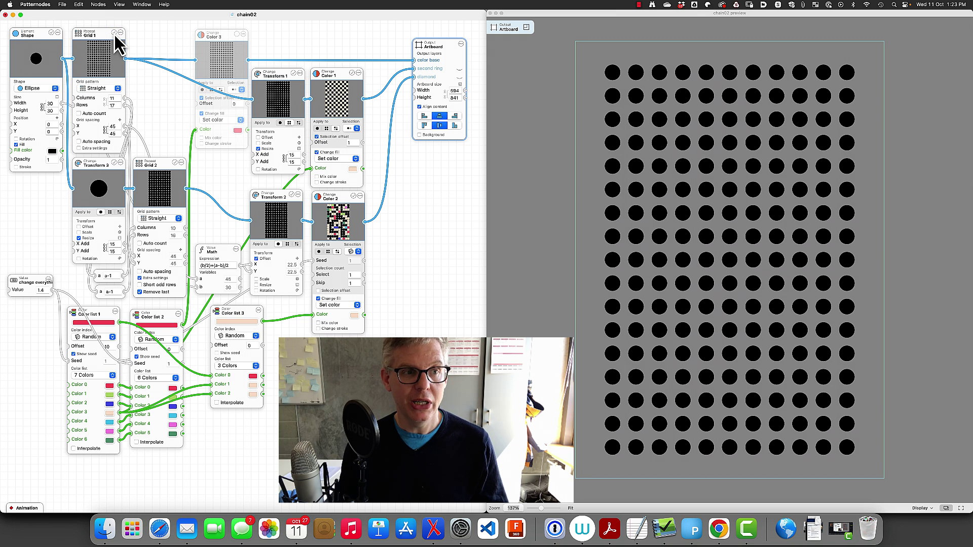
pyautogui.click(235, 35)
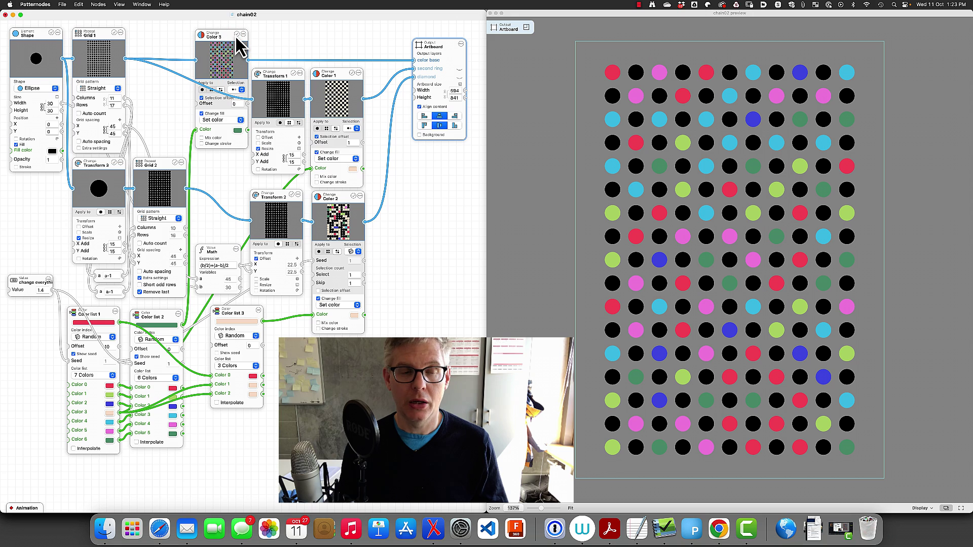
pyautogui.click(244, 90)
pyautogui.click(238, 82)
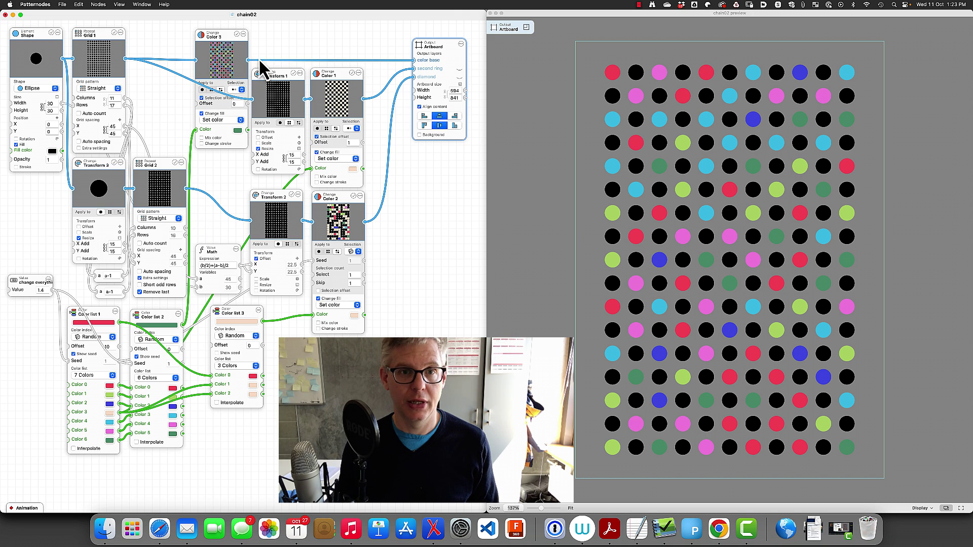
pyautogui.moveTo(461, 64)
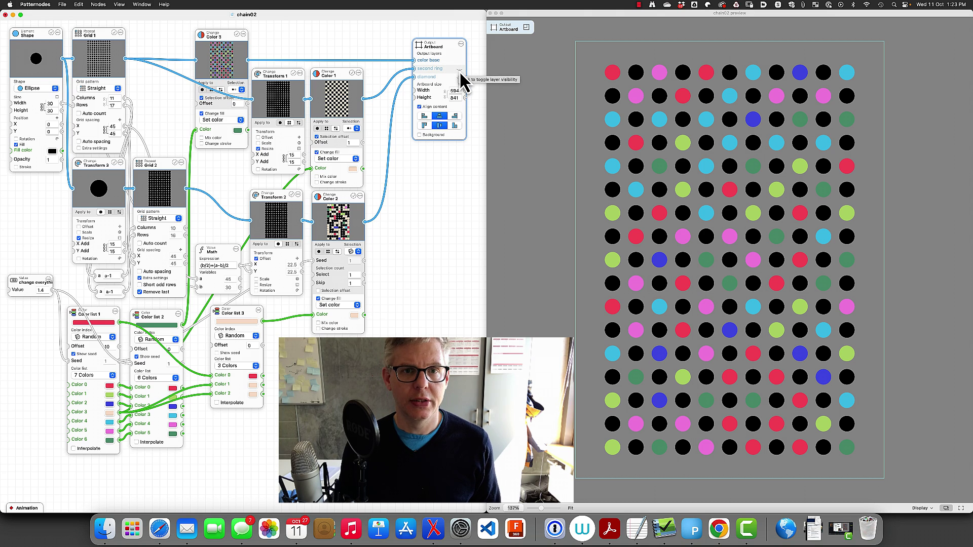
# - Show the second ring layer on the Artboard, then switch off Color 1 and Transform 1
pyautogui.click(459, 70)
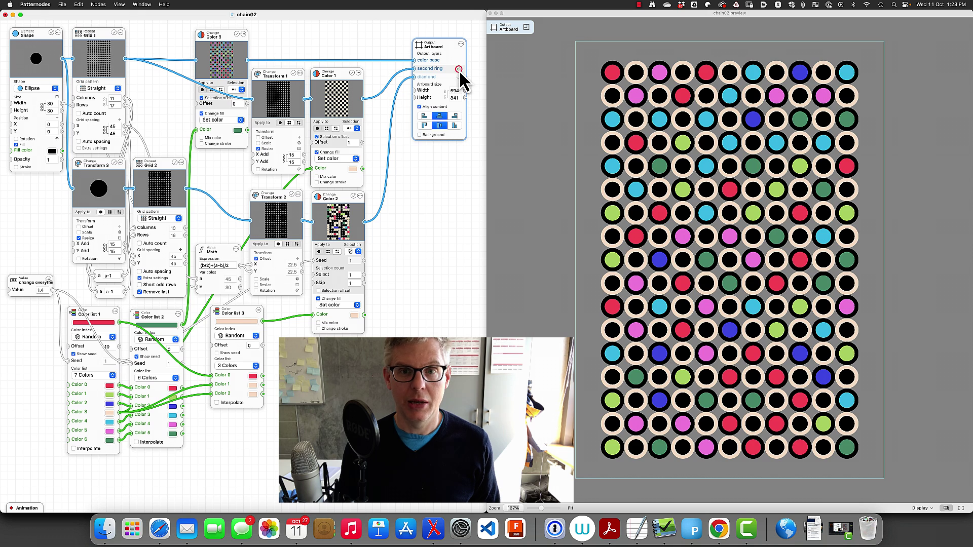
pyautogui.click(352, 74)
pyautogui.click(293, 73)
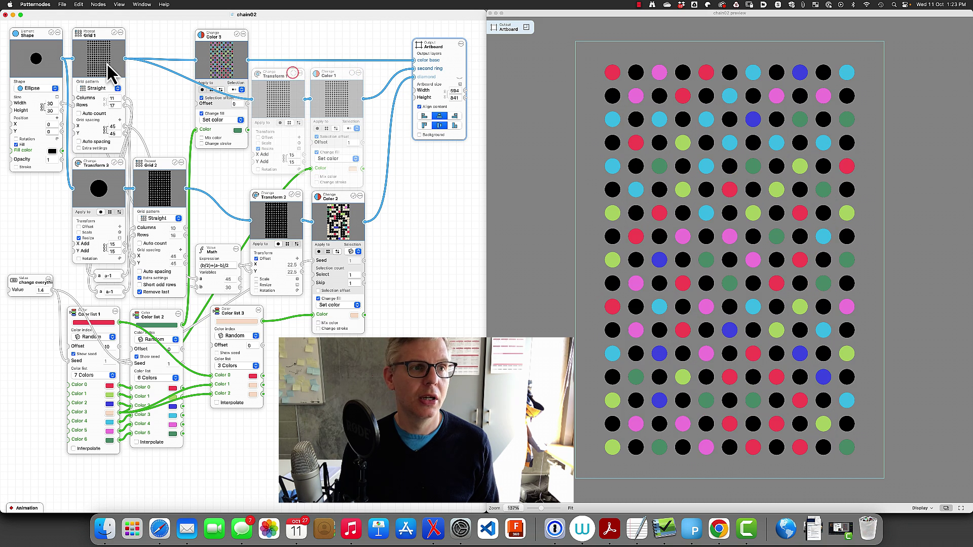
# - Preview the Grid 1 and Transform 1 outputs, then re-enable Transform 1 and Color 1
pyautogui.click(105, 39)
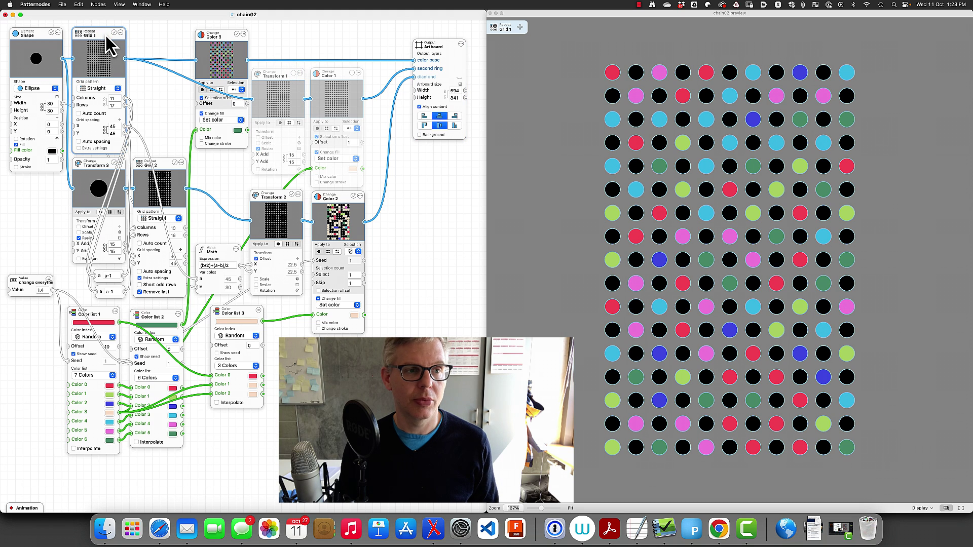
pyautogui.click(285, 73)
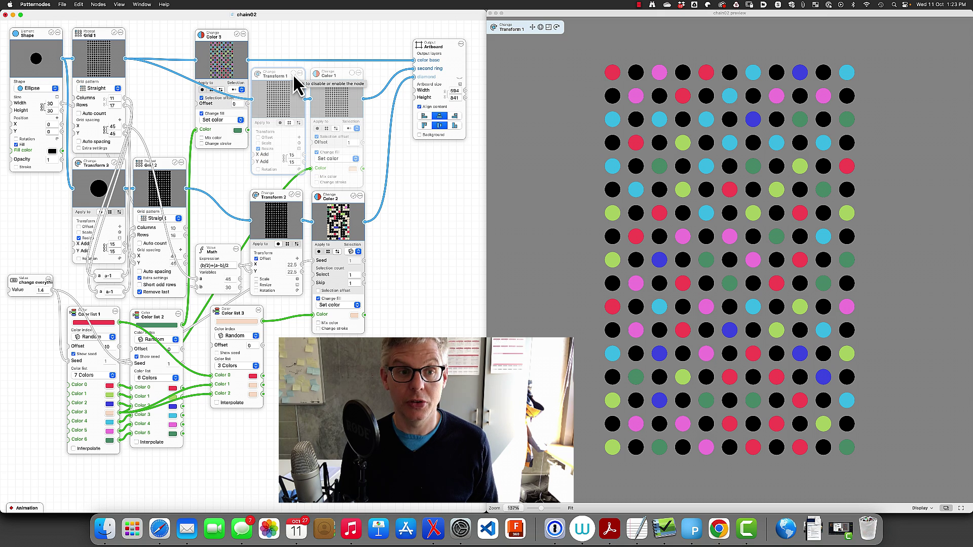
pyautogui.click(293, 74)
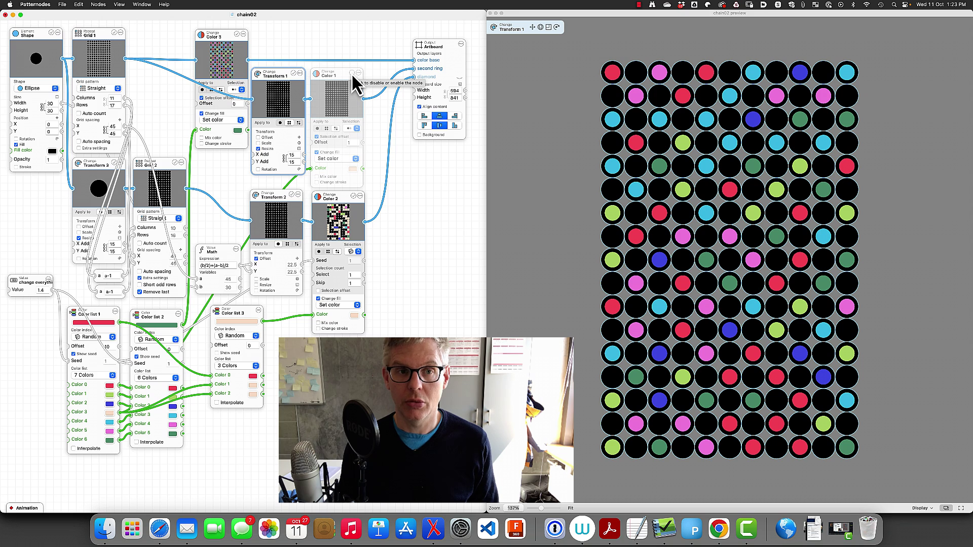
pyautogui.click(351, 73)
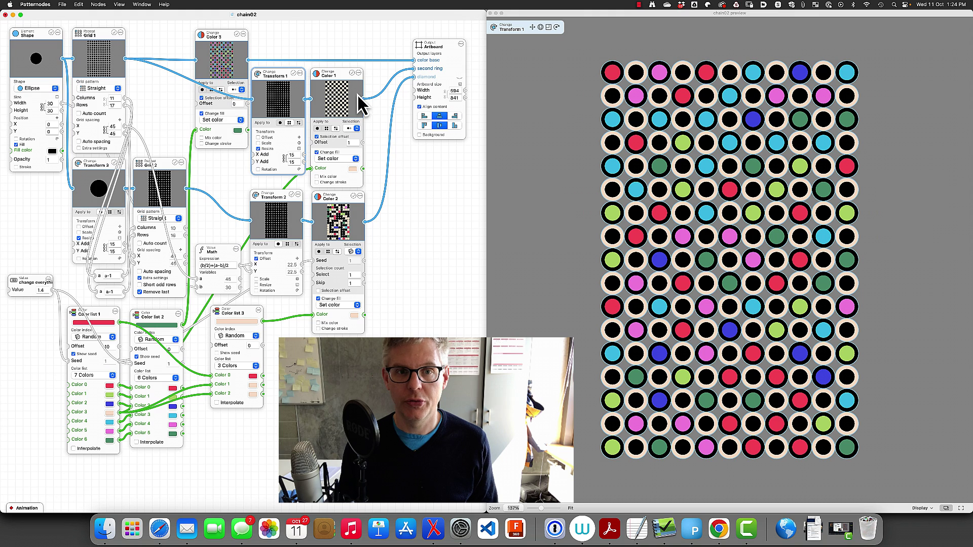
pyautogui.click(419, 164)
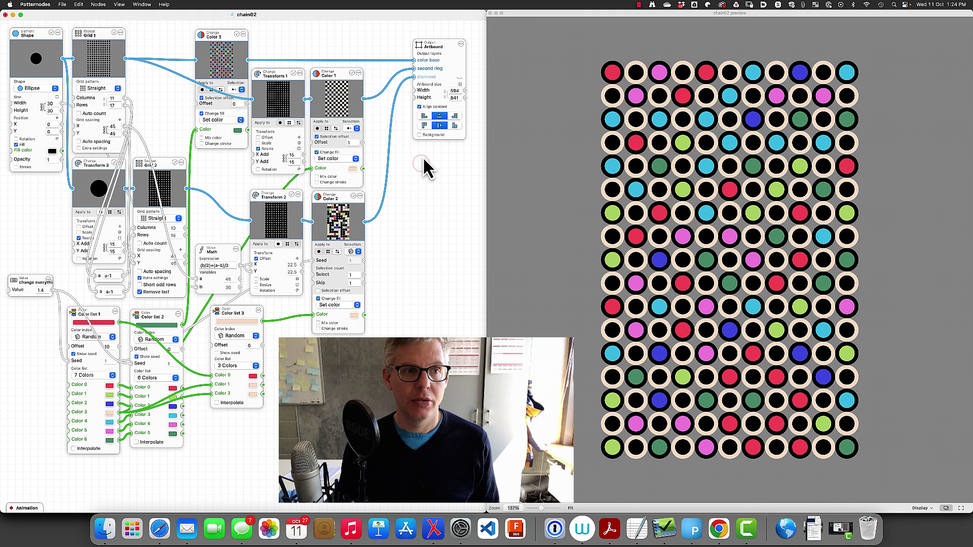
pyautogui.click(456, 90)
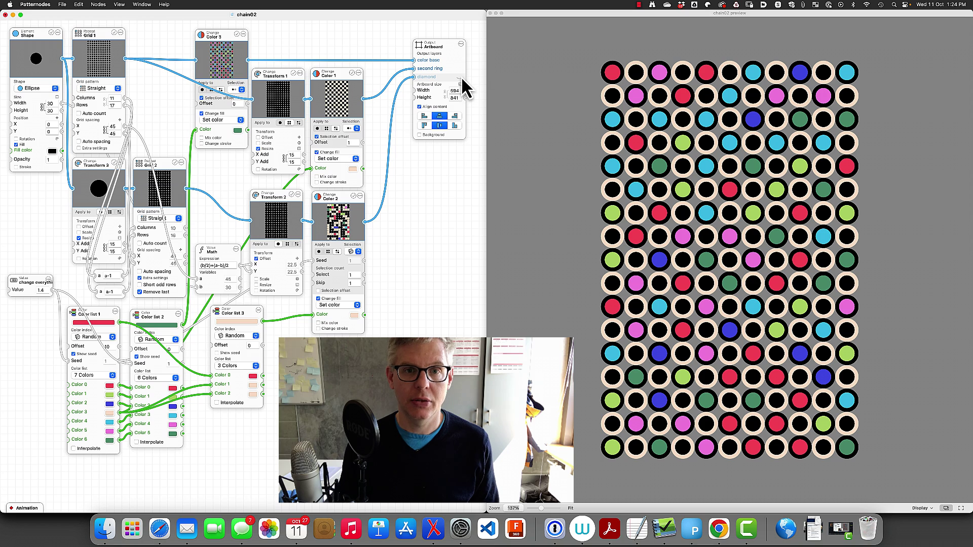
# - Switch off Color 2, Transform 2 and Grid 2, and nudge Transform 3 slightly left
pyautogui.click(421, 151)
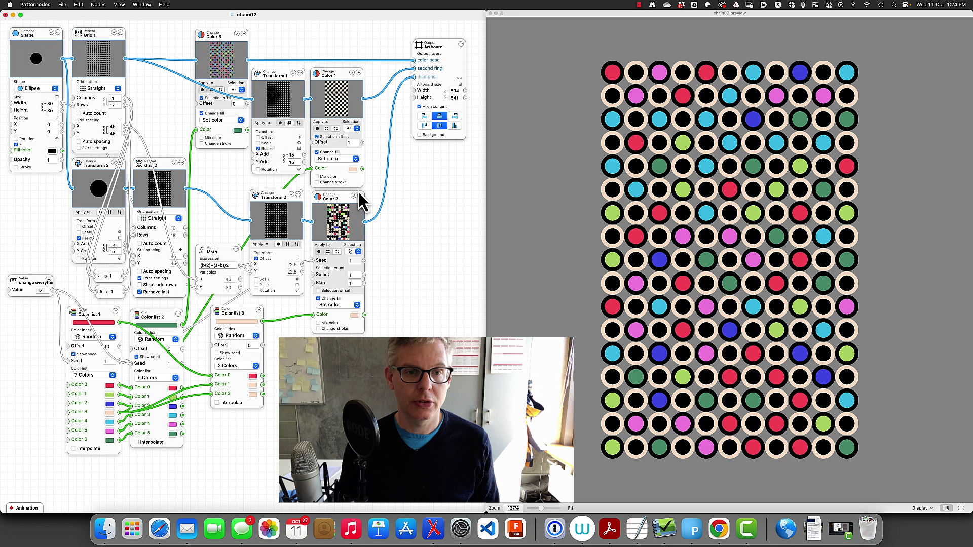
pyautogui.click(353, 195)
pyautogui.click(292, 195)
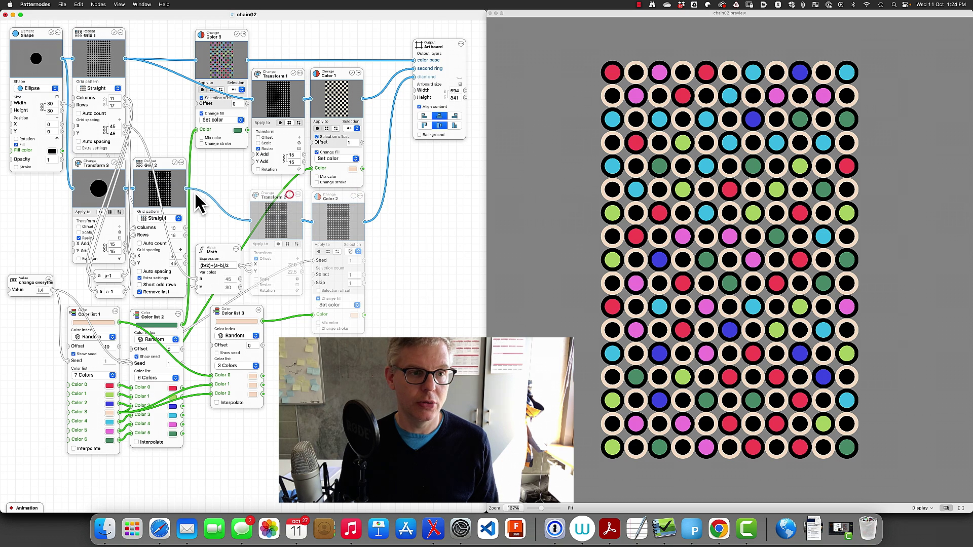
pyautogui.click(174, 163)
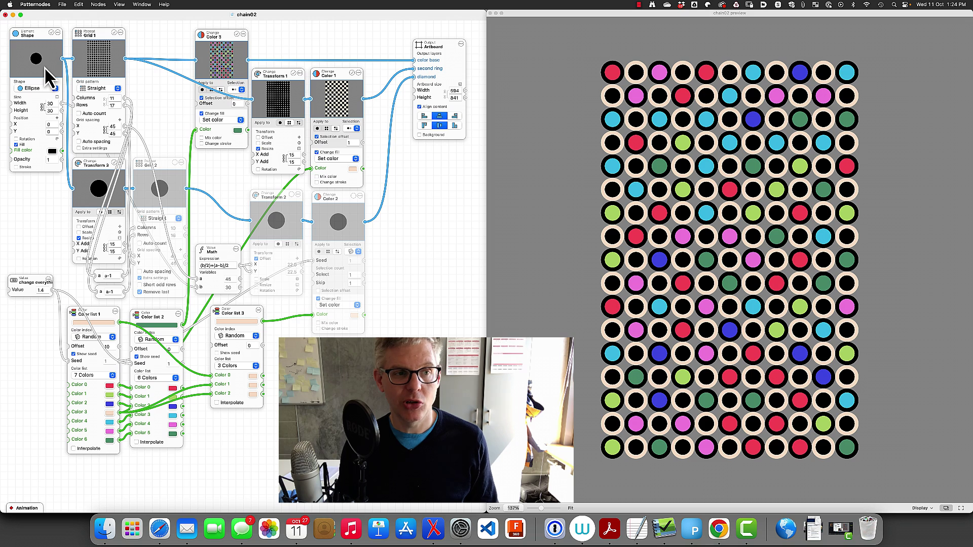
pyautogui.moveTo(104, 171); pyautogui.dragTo(101, 172)
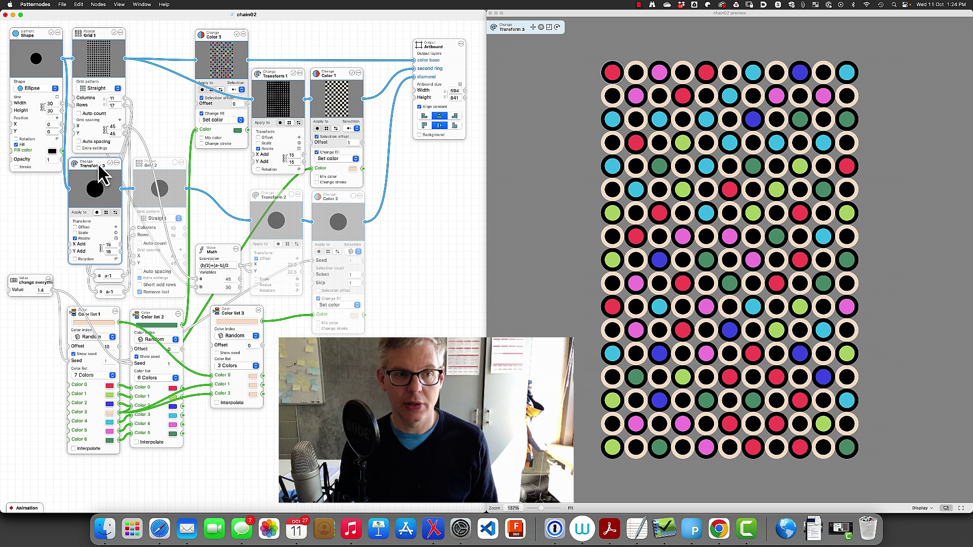
# - Select the Grid 2 node and switch it back on
pyautogui.click(166, 163)
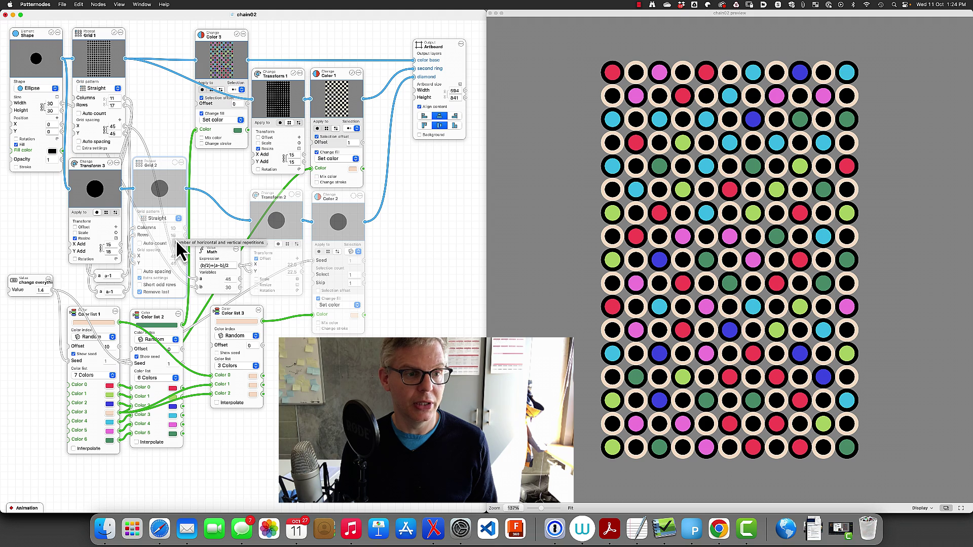
pyautogui.click(116, 99)
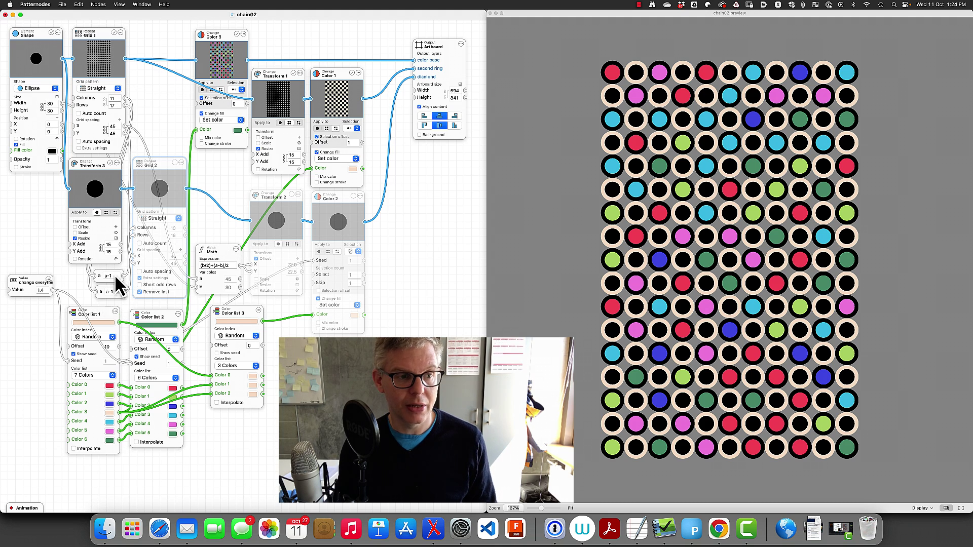
pyautogui.click(108, 292)
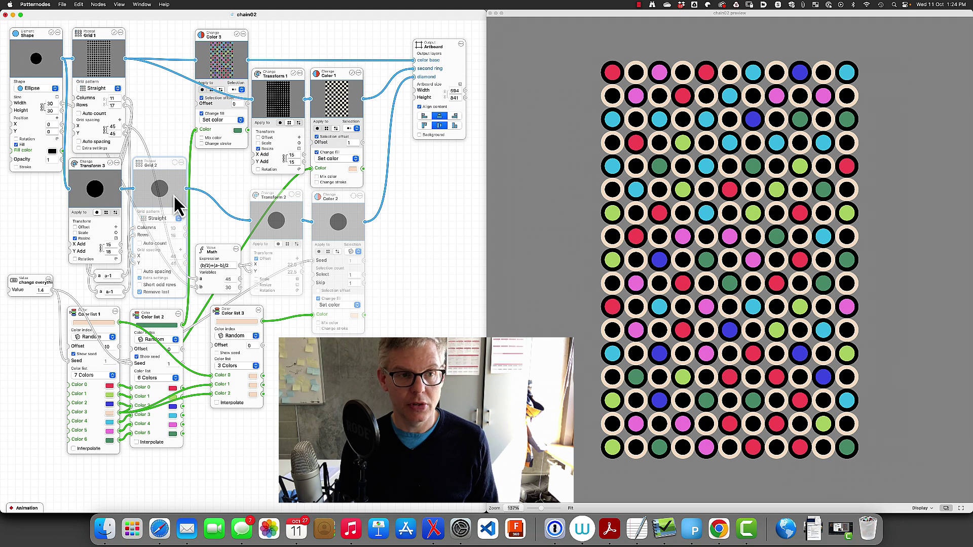
pyautogui.click(175, 163)
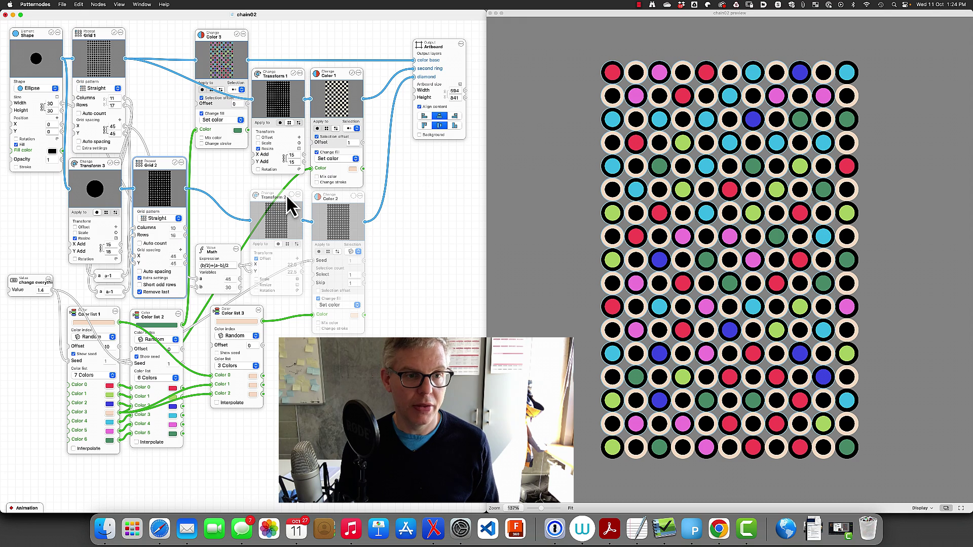
pyautogui.click(280, 199)
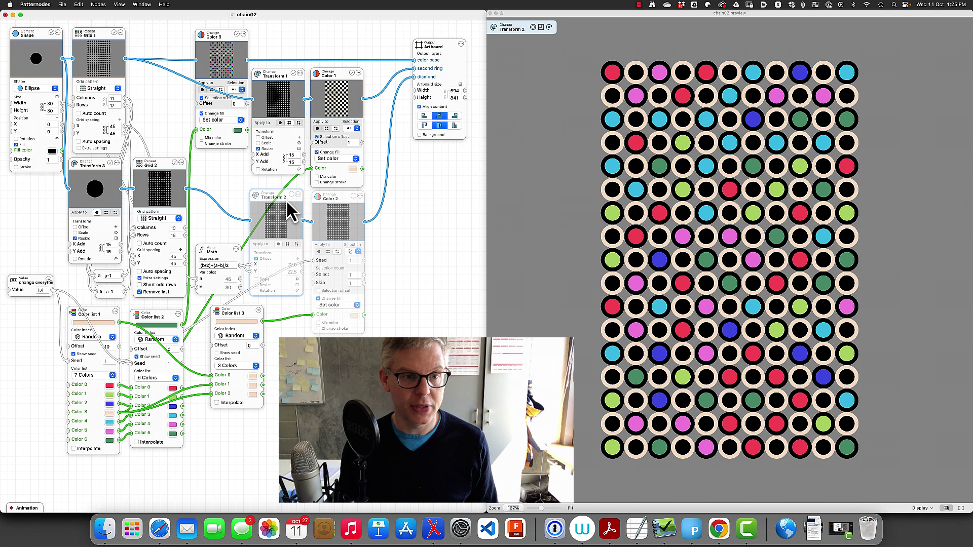
# - Enable Transform 2, set the change everything value to -0.51, then enable Color 2
pyautogui.click(291, 195)
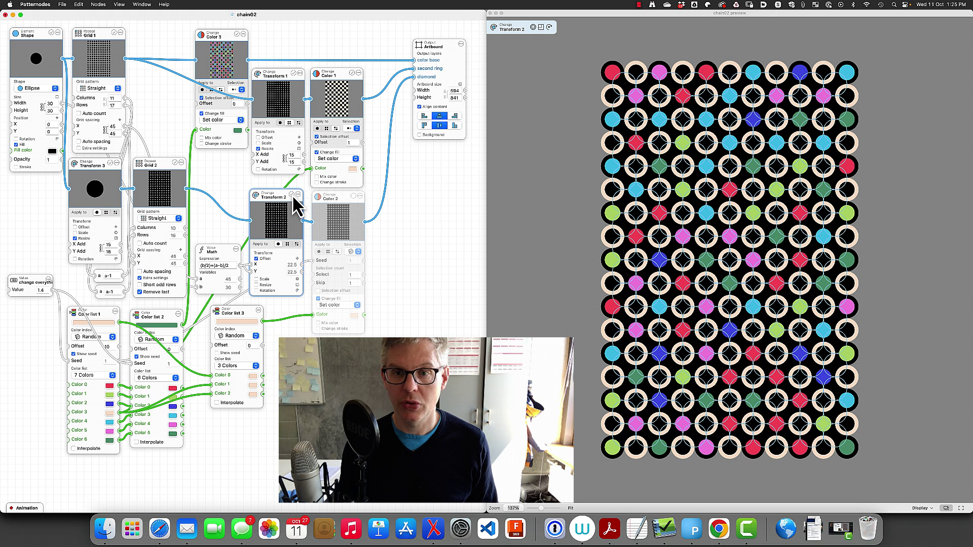
pyautogui.click(341, 195)
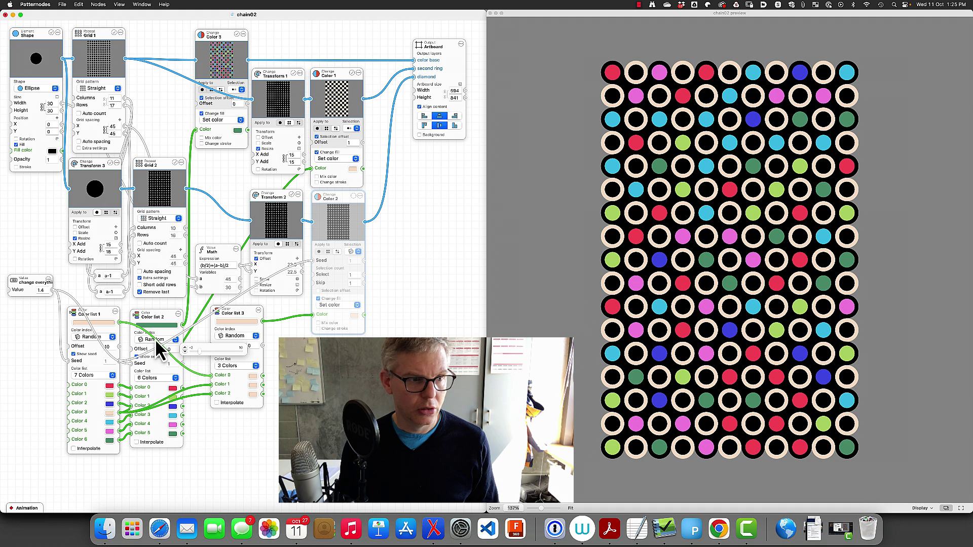
pyautogui.click(51, 291)
pyautogui.moveTo(88, 290)
pyautogui.mouseDown()
pyautogui.moveTo(97, 292)
pyautogui.moveTo(80, 293)
pyautogui.mouseUp()
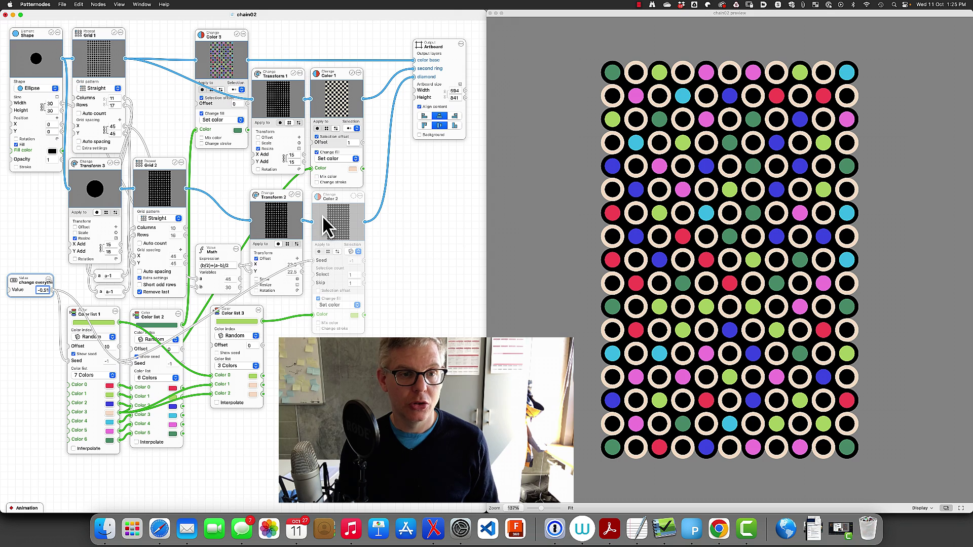
pyautogui.click(354, 196)
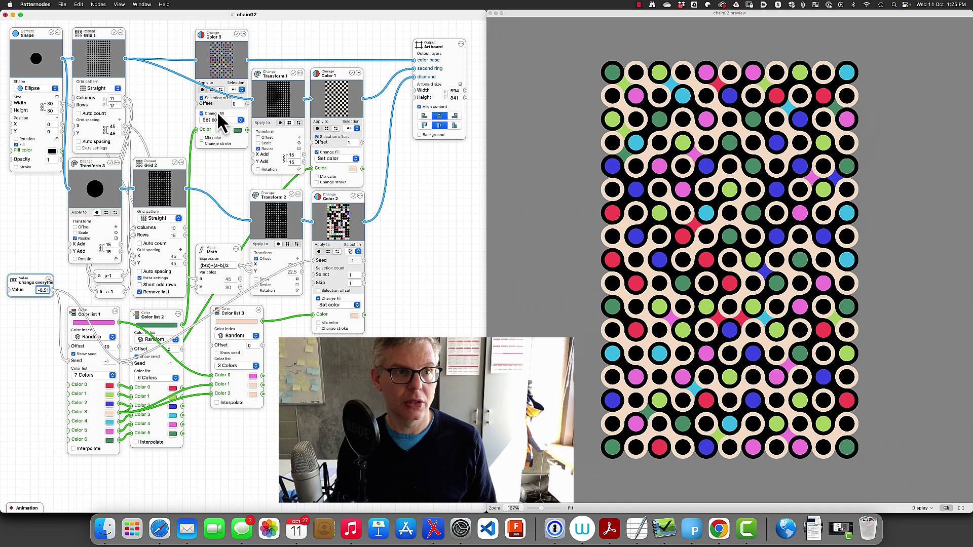
pyautogui.click(226, 35)
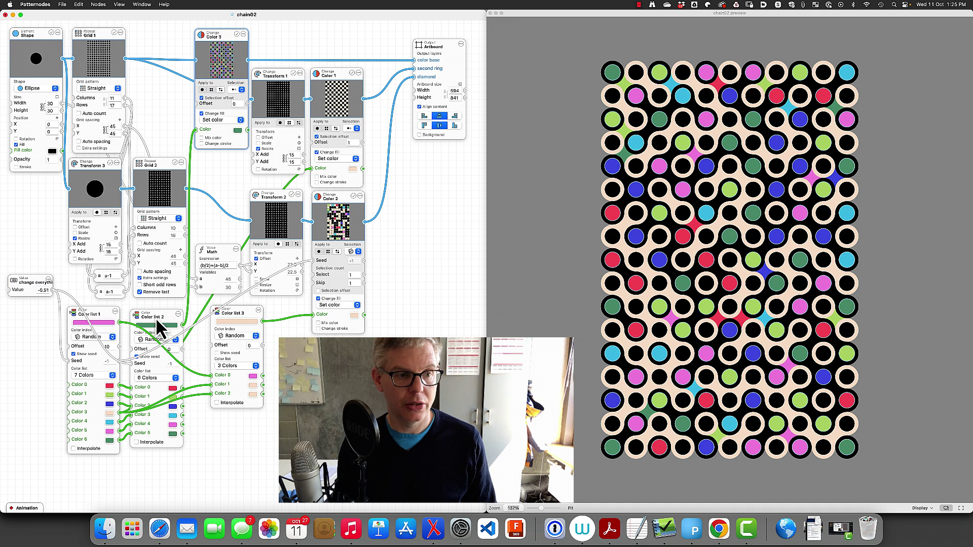
pyautogui.moveTo(94, 361); pyautogui.dragTo(94, 373)
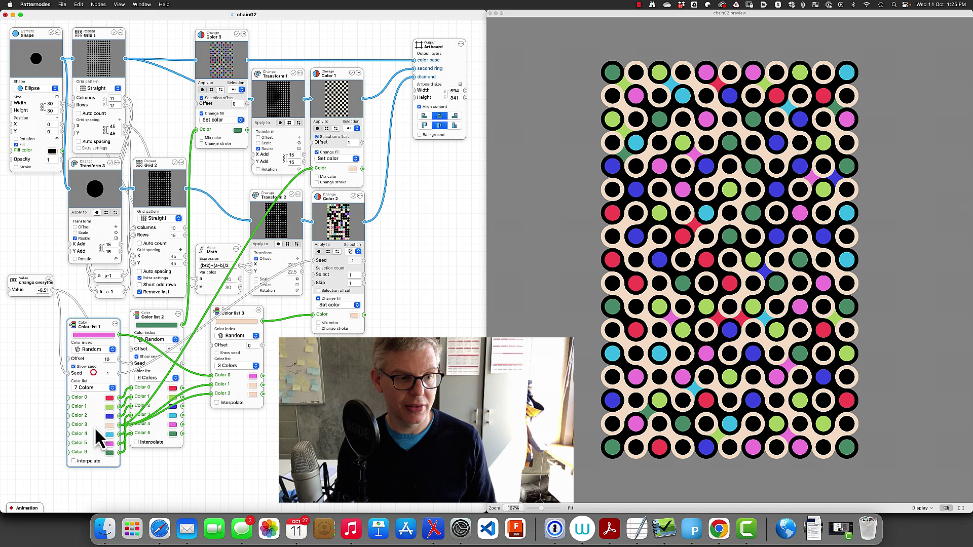
pyautogui.moveTo(105, 326); pyautogui.dragTo(103, 315)
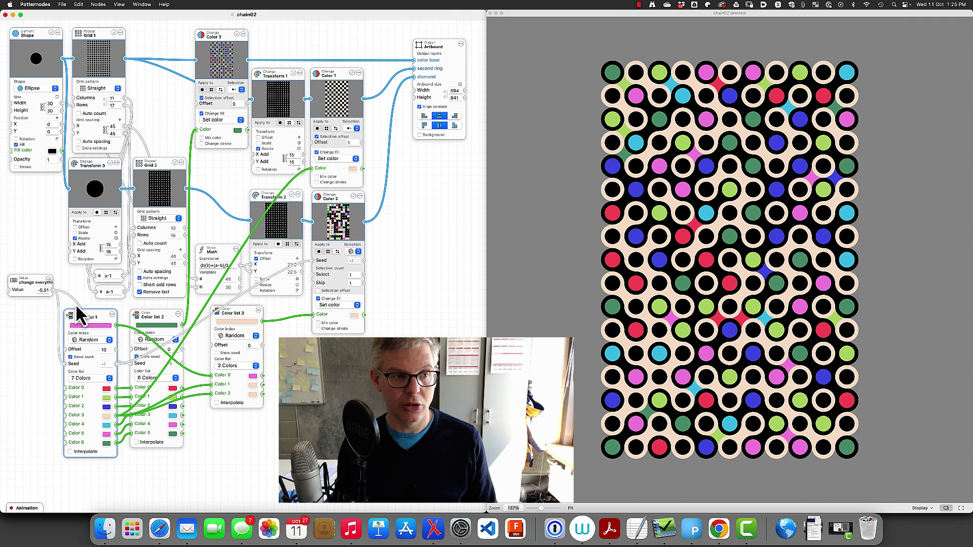
# - Drag the change everything Value slider to 1.22, reshuffling the dot and diamond colours
pyautogui.click(33, 282)
pyautogui.click(40, 290)
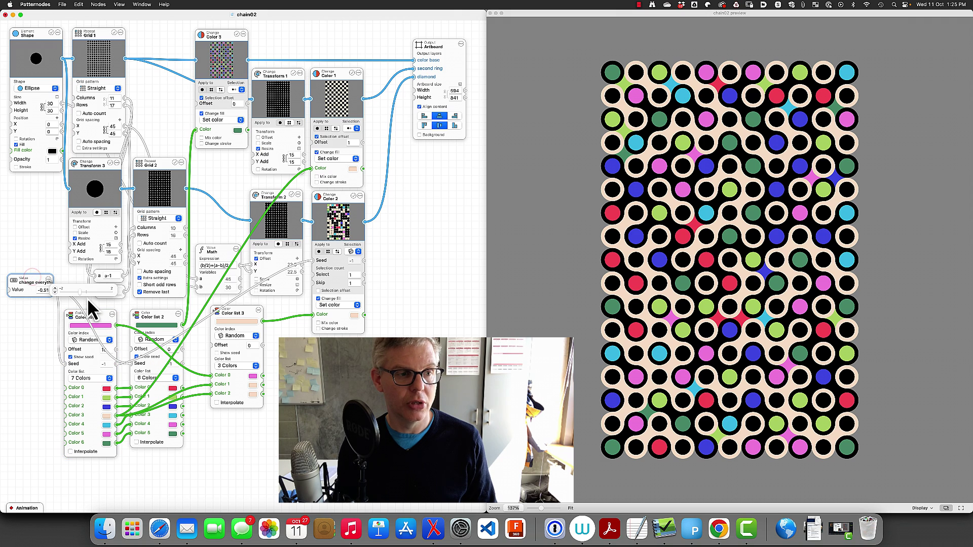
pyautogui.moveTo(87, 294)
pyautogui.mouseDown()
pyautogui.moveTo(78, 293)
pyautogui.moveTo(105, 293)
pyautogui.moveTo(84, 293)
pyautogui.mouseUp()
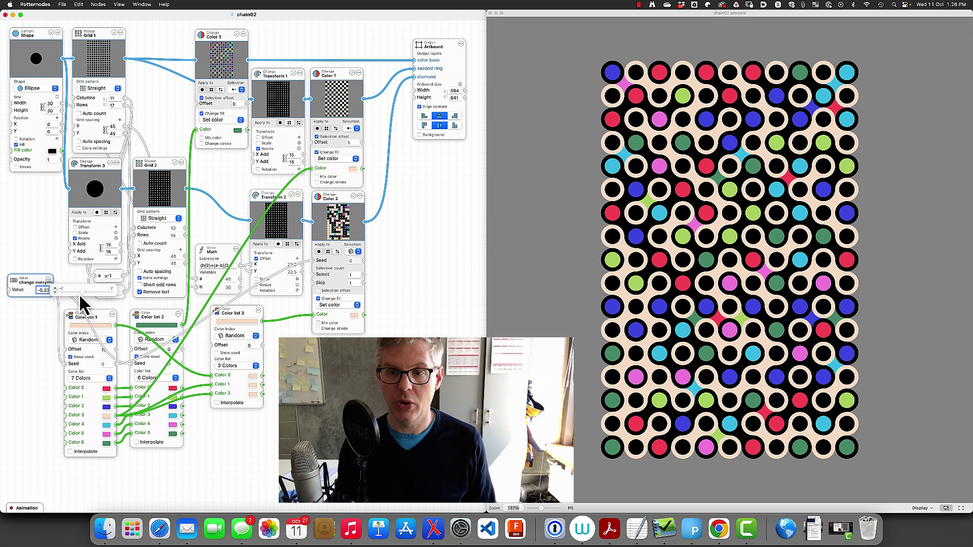
pyautogui.moveTo(81, 296); pyautogui.dragTo(102, 294)
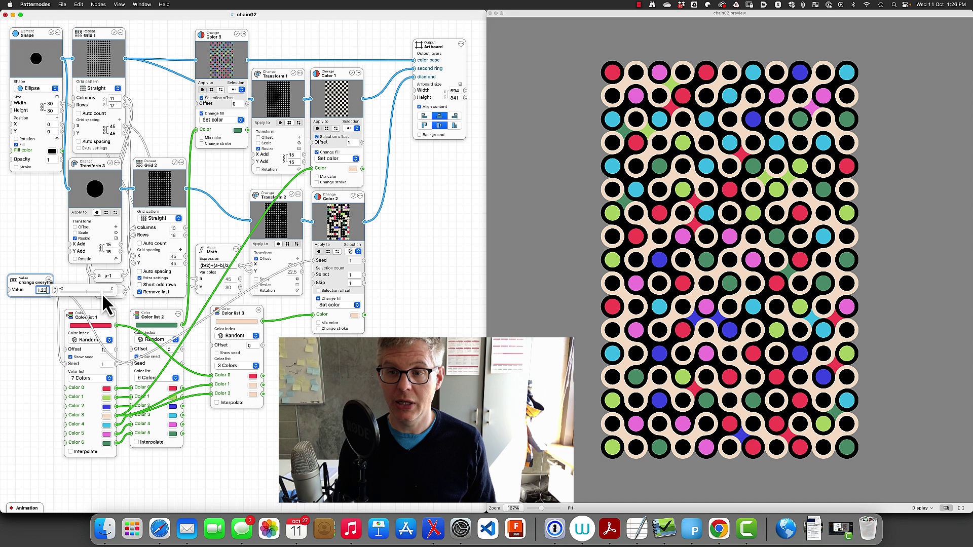